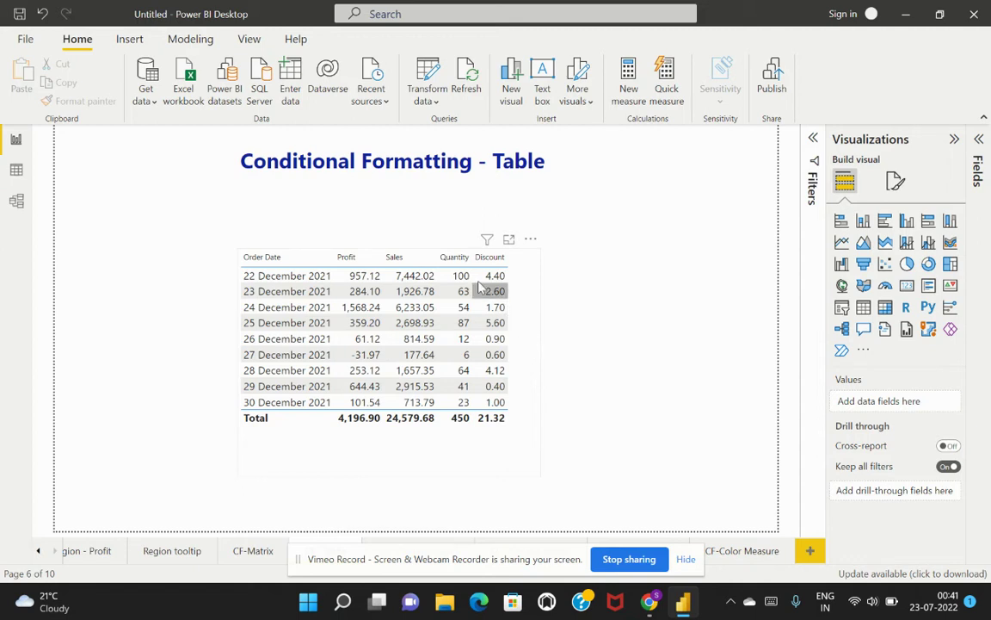
Sort the table by Sales descending, then bring up the Order Date field's options menu
{"action": "left_click", "coordinate": [426, 261]}
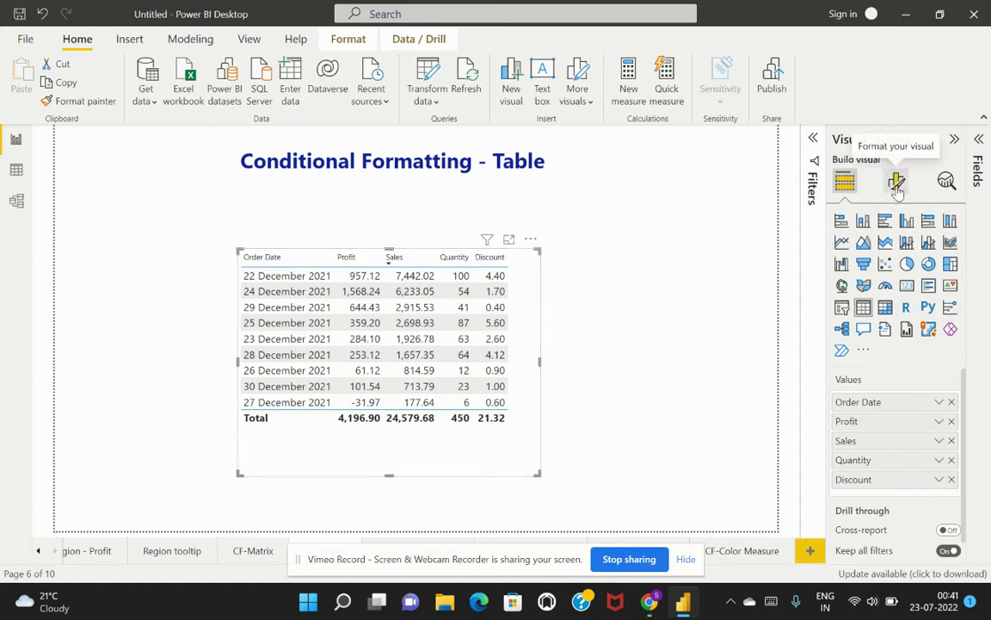
{"action": "scroll", "coordinate": [944, 417], "scroll_direction": "down", "scroll_amount": 1}
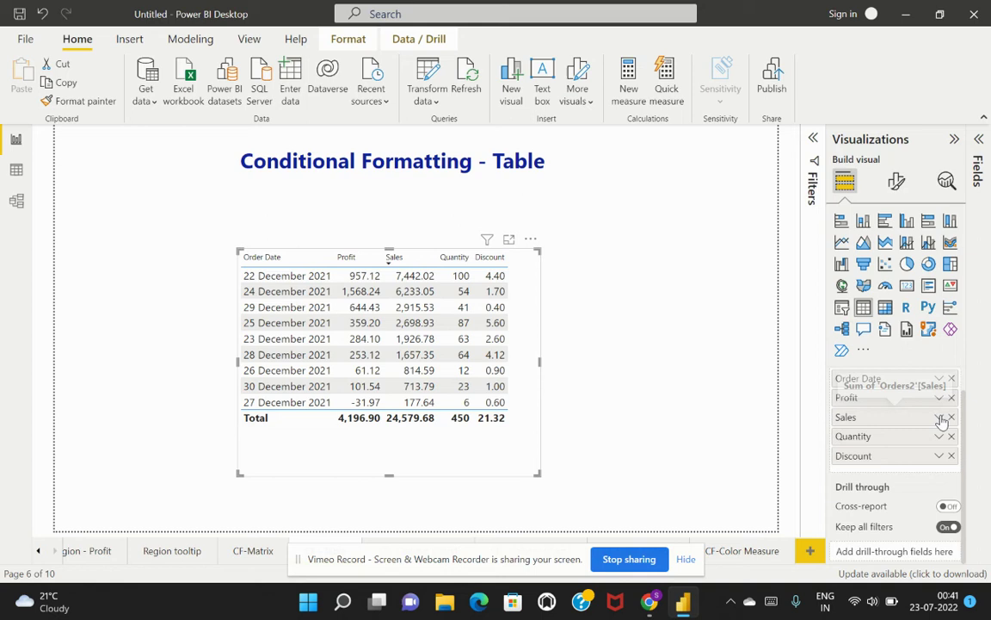
{"action": "scroll", "coordinate": [934, 426], "scroll_direction": "up", "scroll_amount": 1}
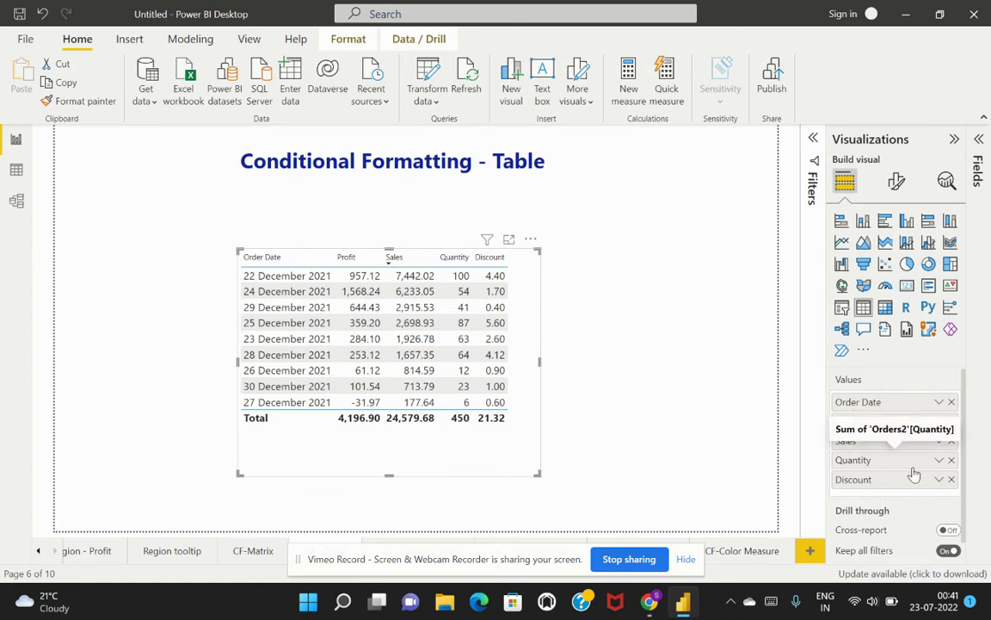
{"action": "left_click", "coordinate": [939, 404]}
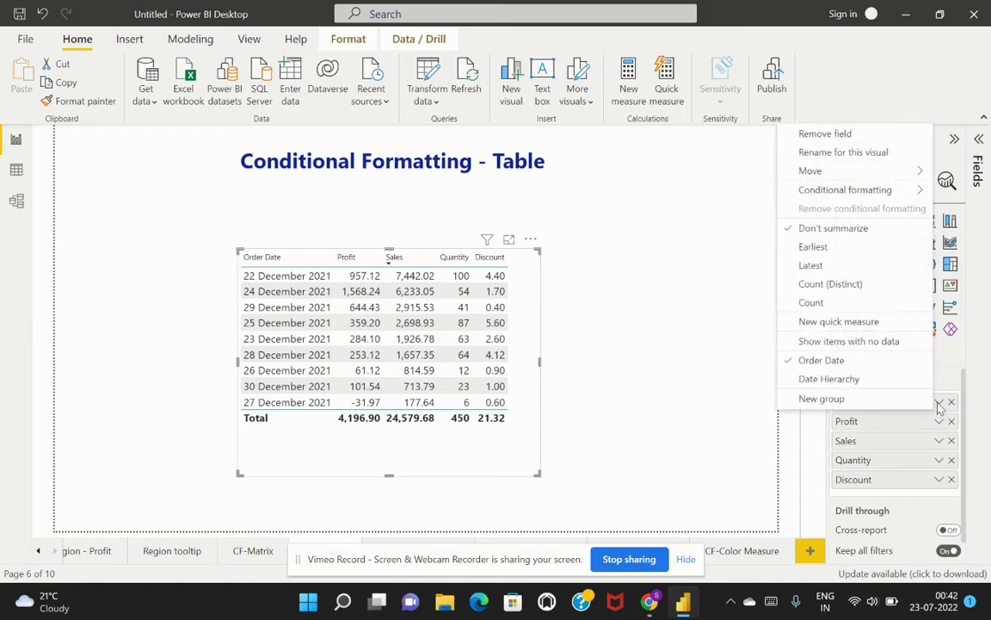
{"action": "mouse_move", "coordinate": [861, 200]}
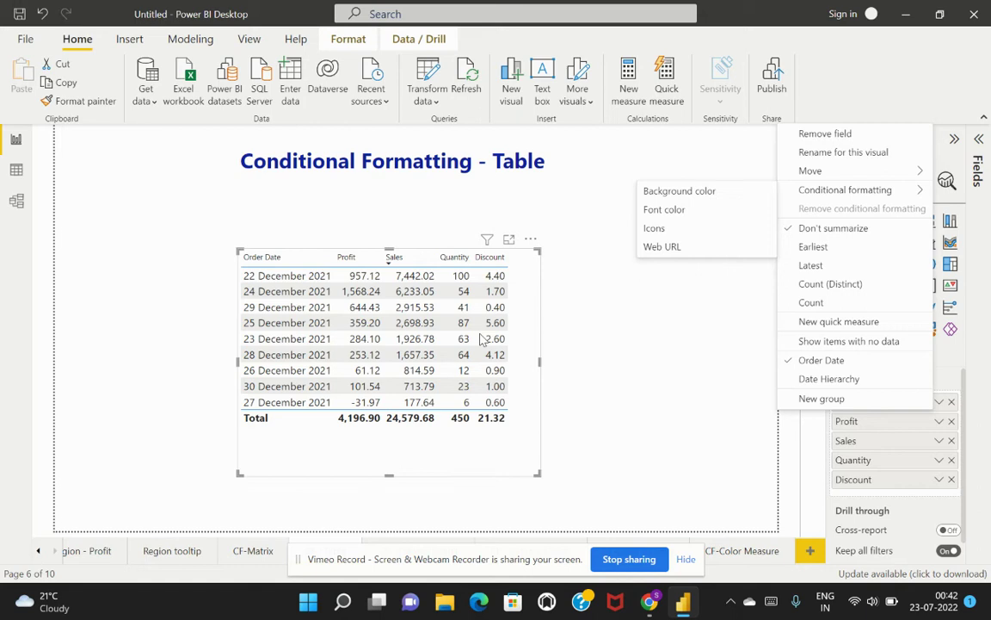
Apply a Background color gradient with an added middle colour to the Profit column
{"action": "left_click", "coordinate": [743, 415]}
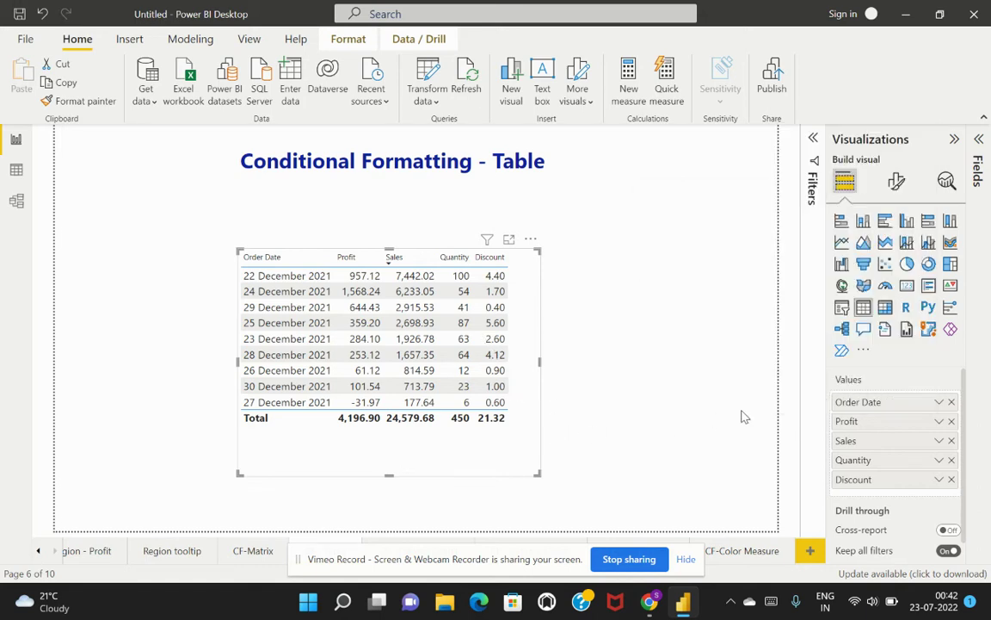
{"action": "left_click", "coordinate": [940, 421]}
{"action": "mouse_move", "coordinate": [916, 403]}
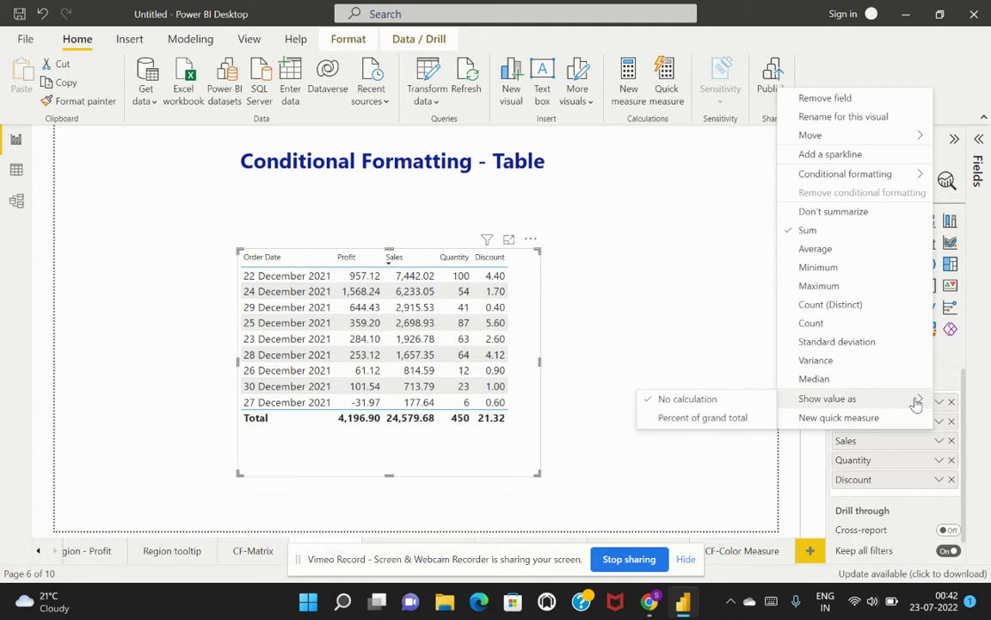
{"action": "mouse_move", "coordinate": [841, 178]}
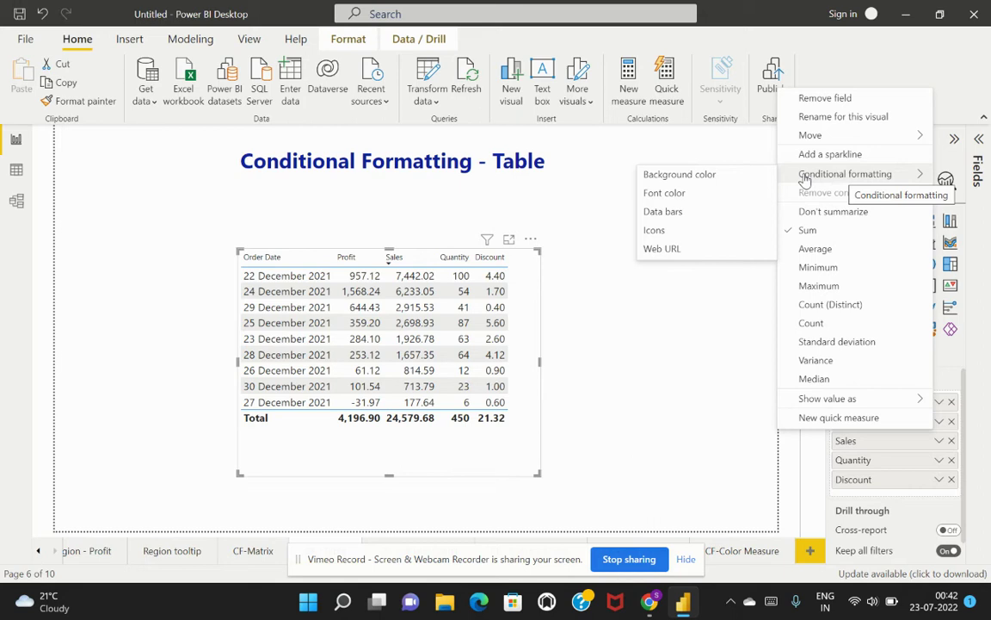
{"action": "left_click", "coordinate": [679, 179]}
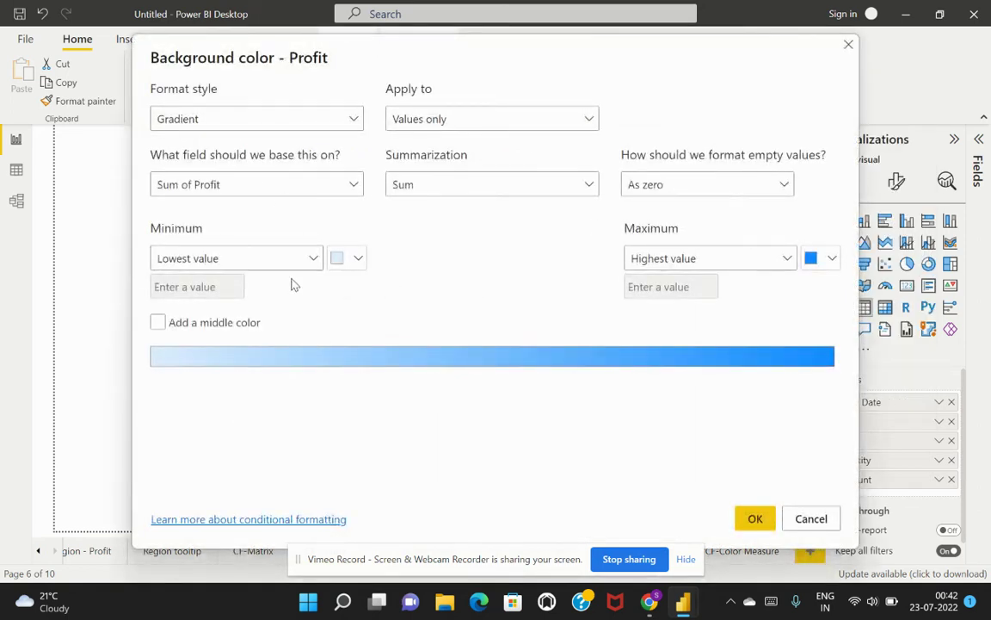
{"action": "left_click", "coordinate": [159, 325]}
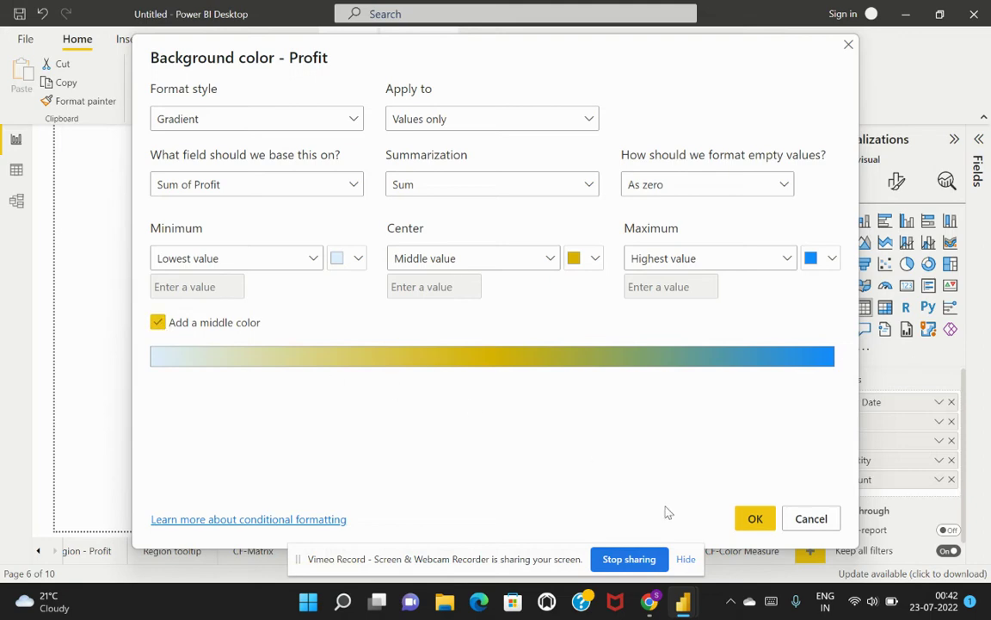
{"action": "left_click", "coordinate": [756, 519]}
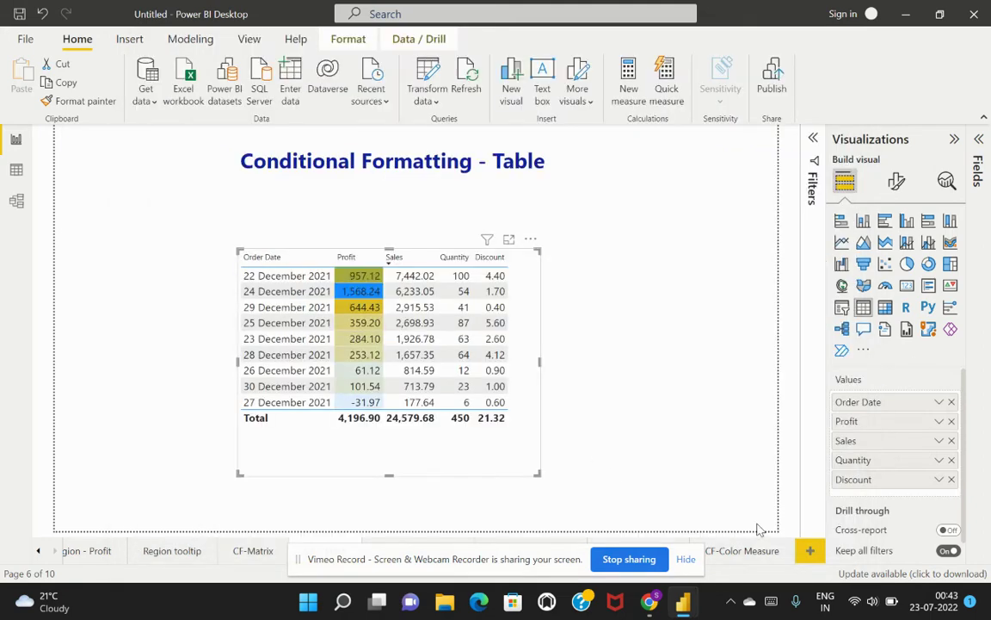
Add Data bars to Sales, leaving Show bar only unticked so the values stay visible
{"action": "left_click", "coordinate": [938, 441]}
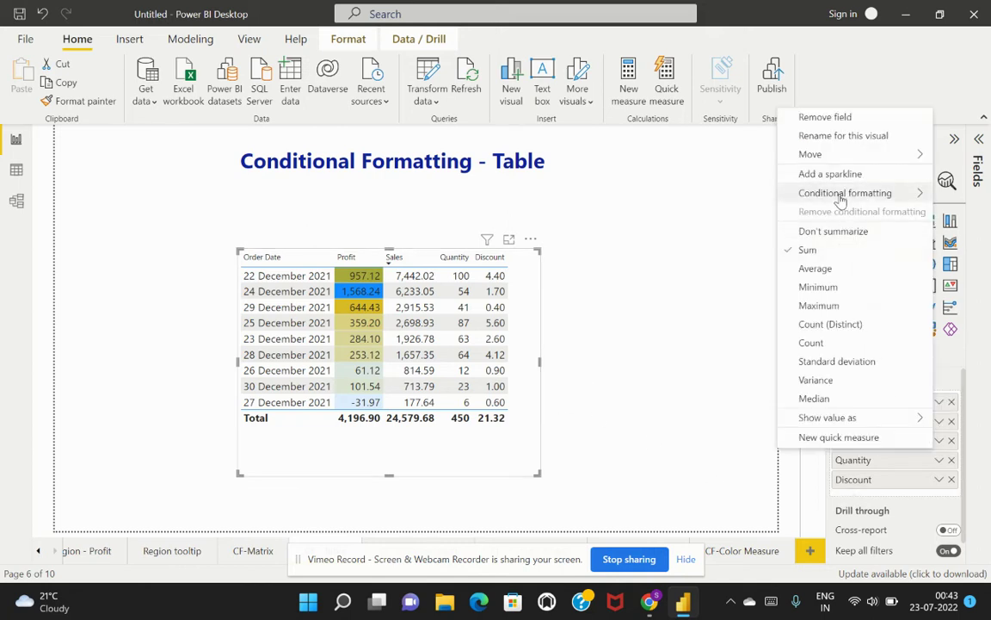
{"action": "mouse_move", "coordinate": [832, 198]}
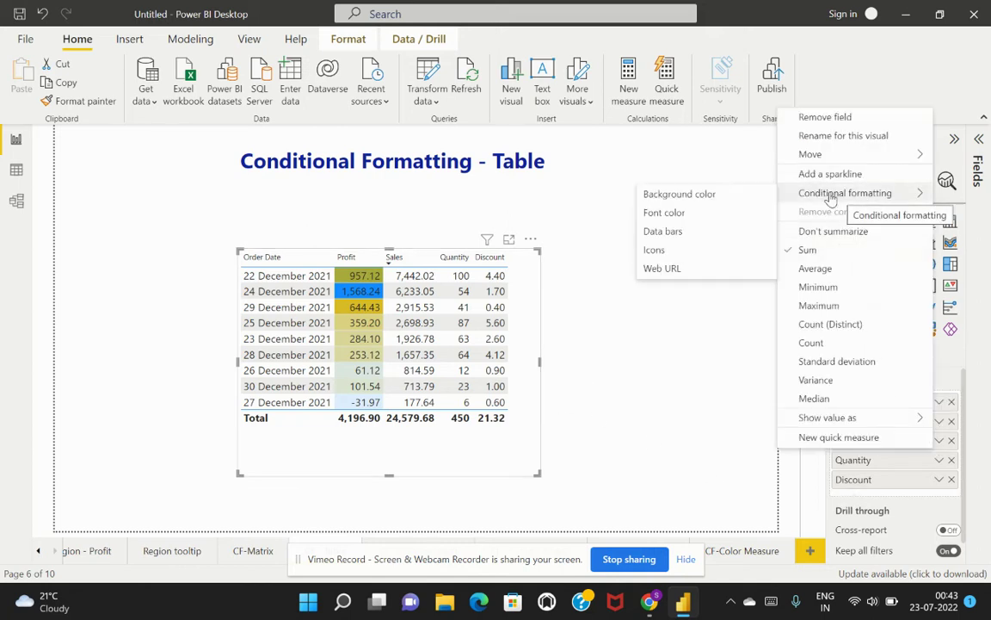
{"action": "left_click", "coordinate": [670, 232]}
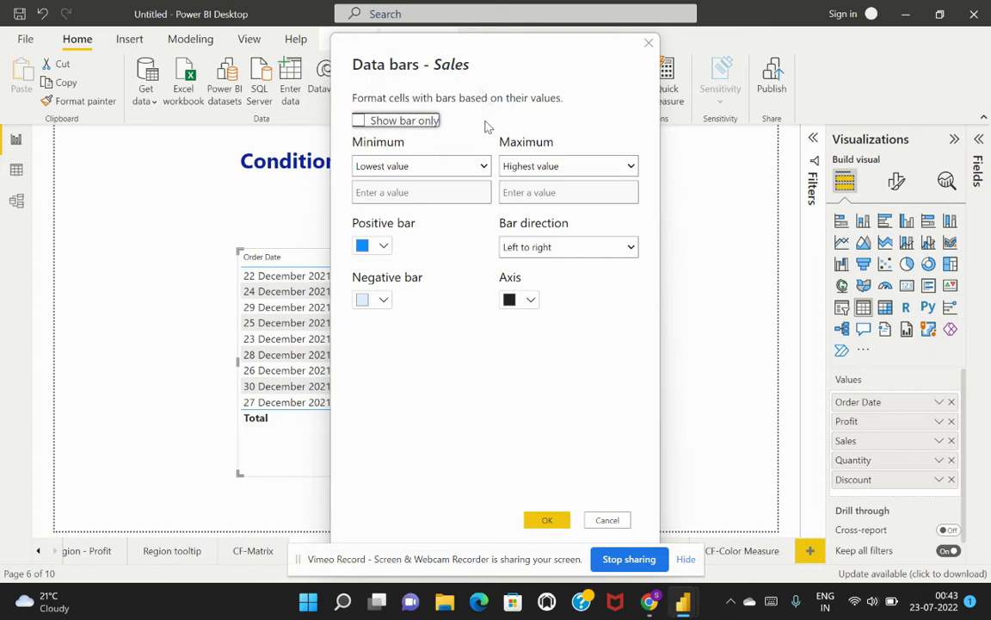
{"action": "left_click", "coordinate": [358, 122]}
{"action": "left_click", "coordinate": [358, 125]}
{"action": "left_click", "coordinate": [551, 522]}
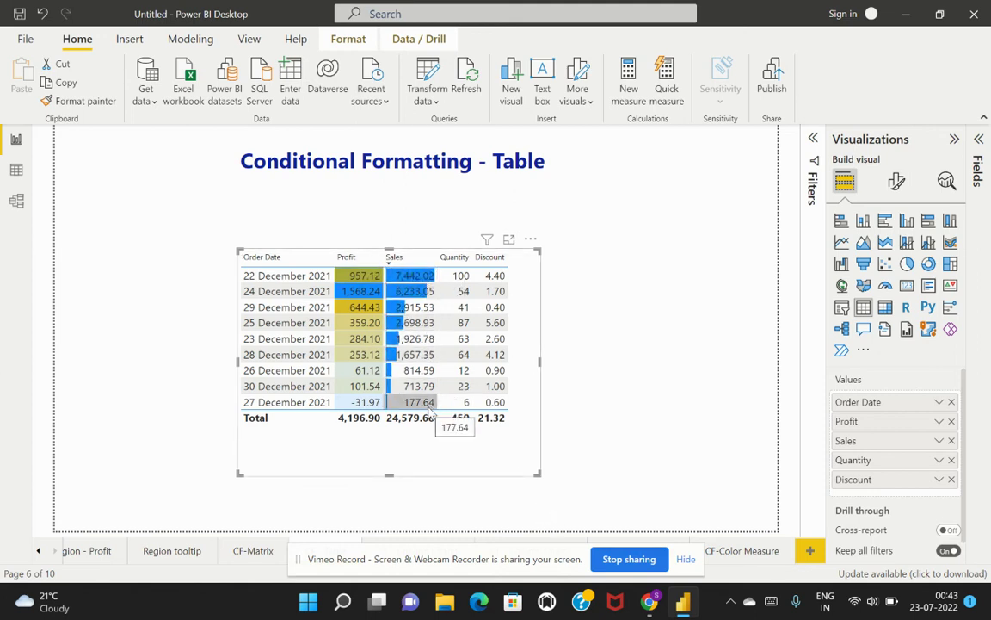
{"action": "left_click", "coordinate": [939, 441]}
{"action": "mouse_move", "coordinate": [833, 194]}
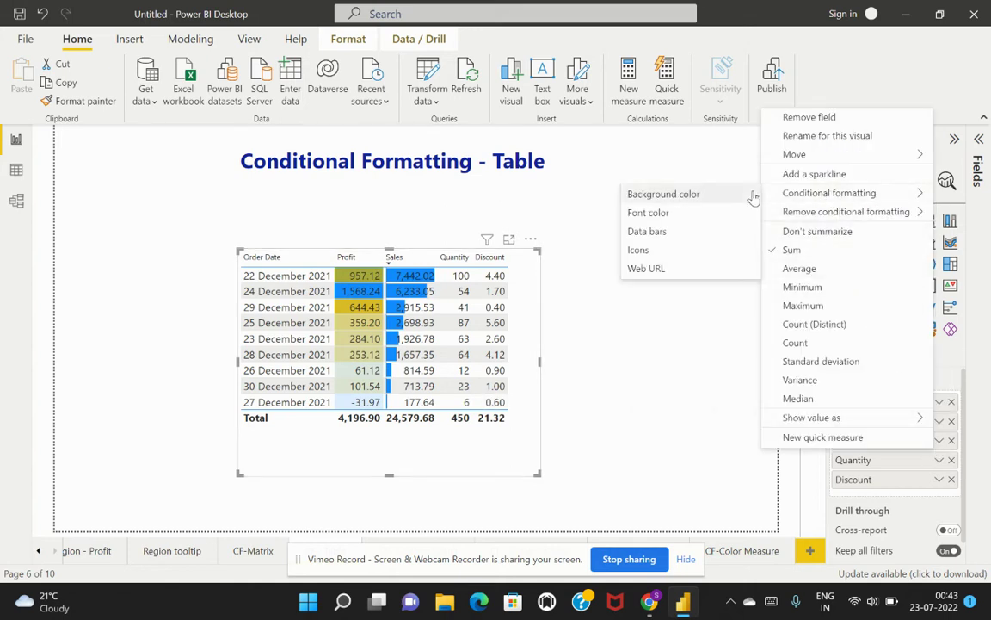
{"action": "mouse_move", "coordinate": [813, 220]}
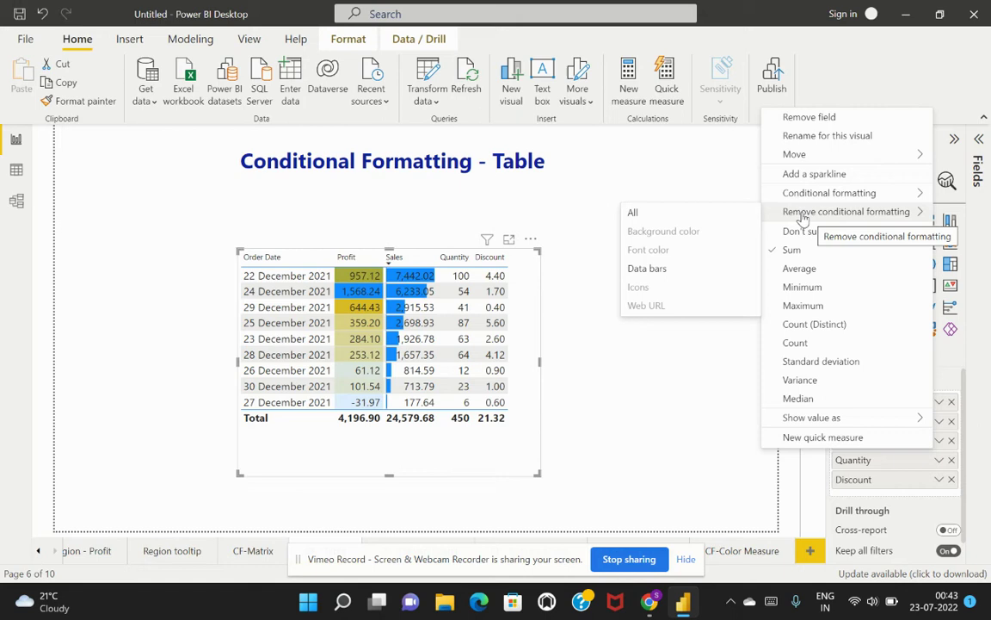
{"action": "mouse_move", "coordinate": [761, 200]}
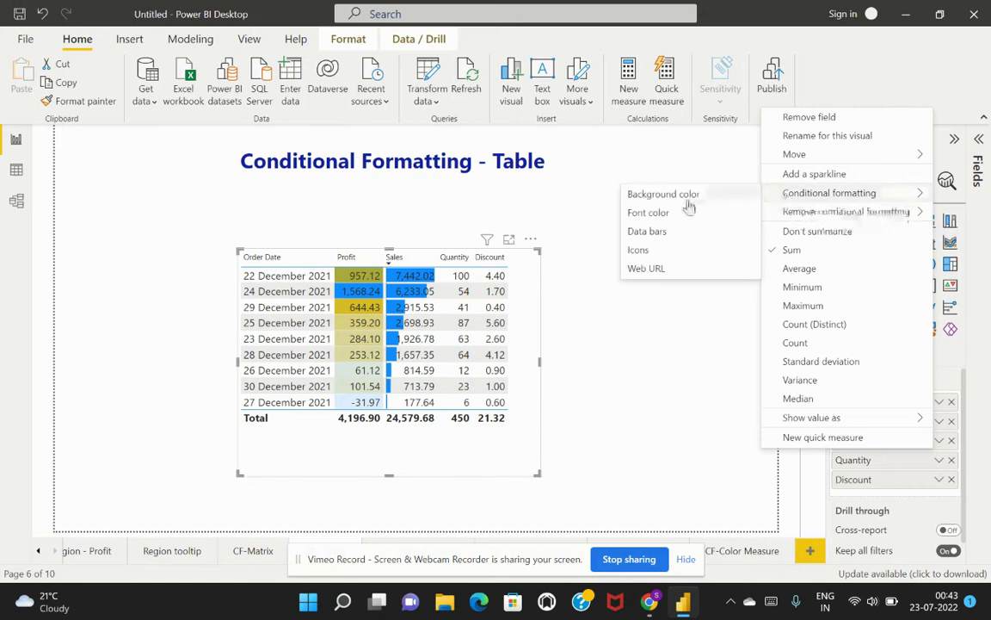
{"action": "left_click", "coordinate": [647, 232]}
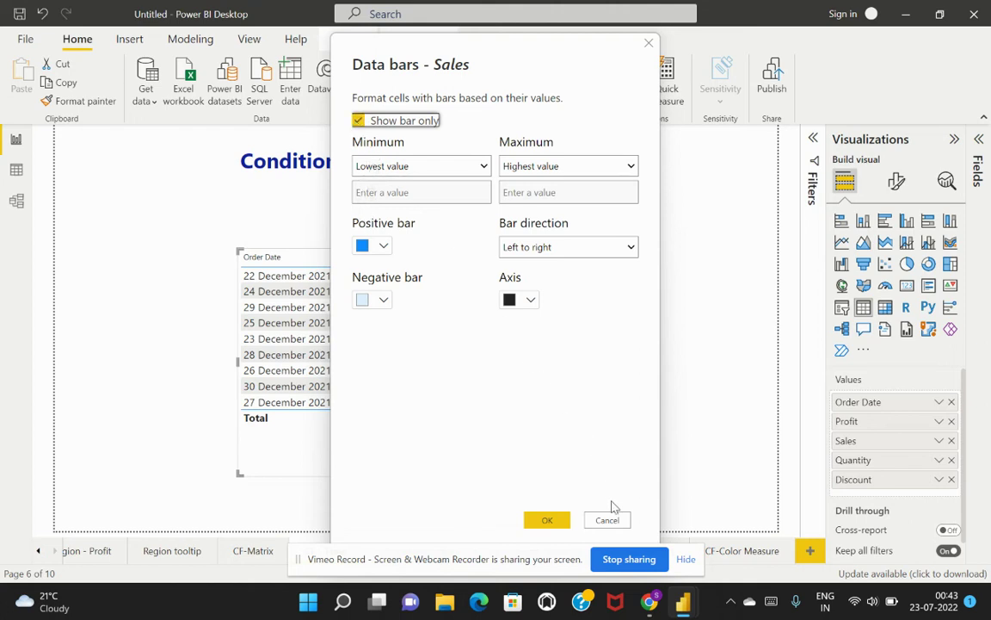
{"action": "left_click", "coordinate": [548, 521]}
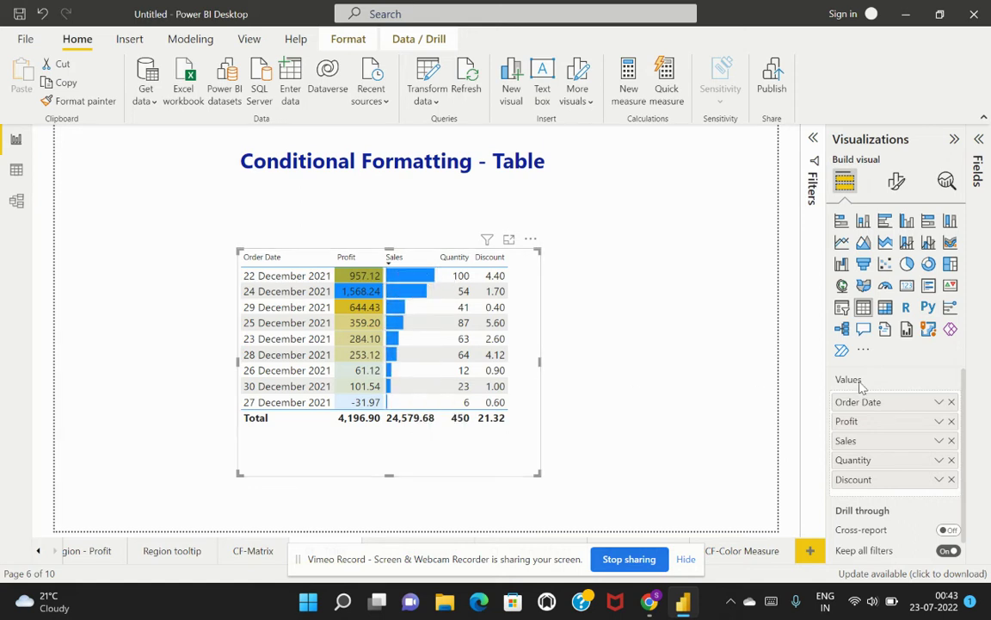
{"action": "left_click", "coordinate": [939, 440]}
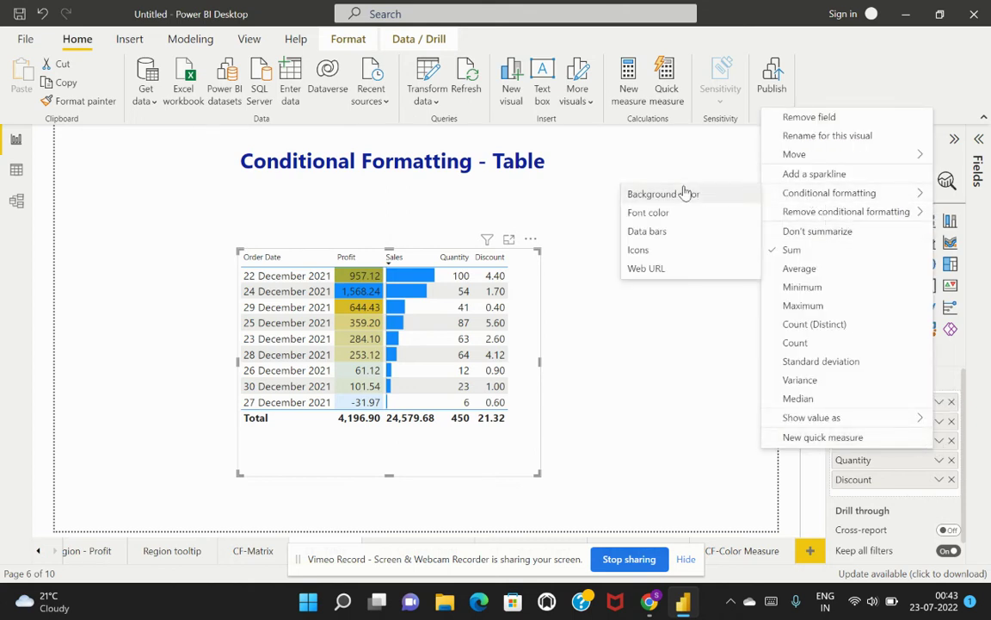
{"action": "left_click", "coordinate": [641, 234]}
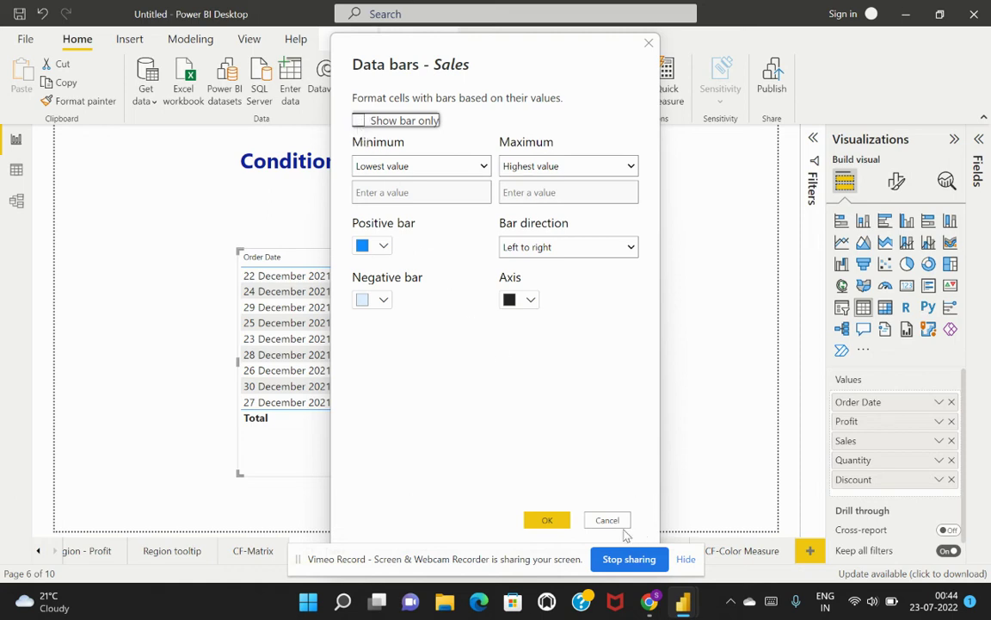
{"action": "left_click", "coordinate": [547, 521]}
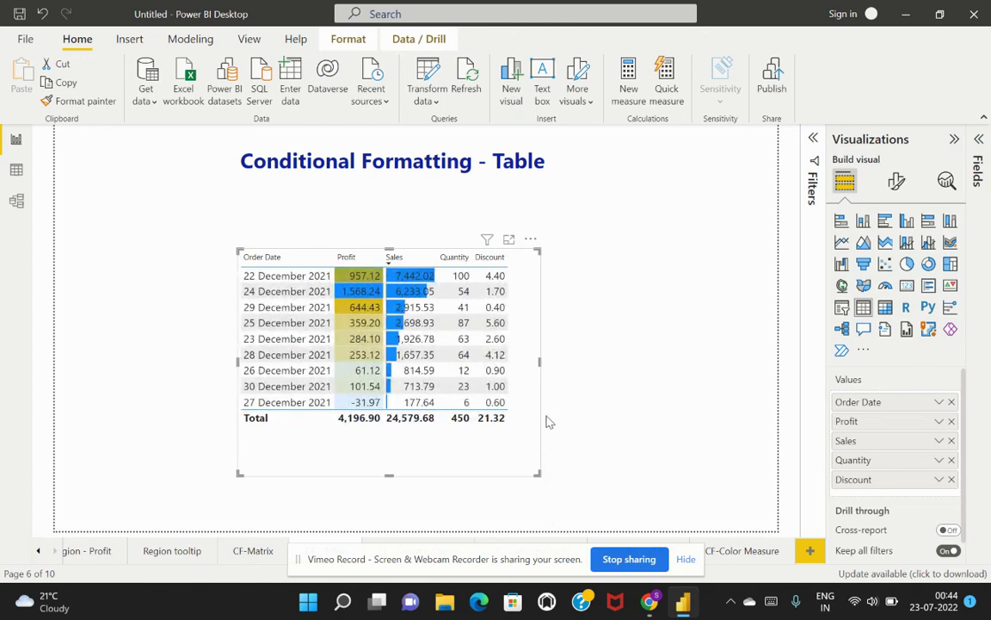
Apply the default three-icon rules to the Quantity column via Conditional formatting > Icons
{"action": "left_click", "coordinate": [940, 462]}
{"action": "mouse_move", "coordinate": [845, 215]}
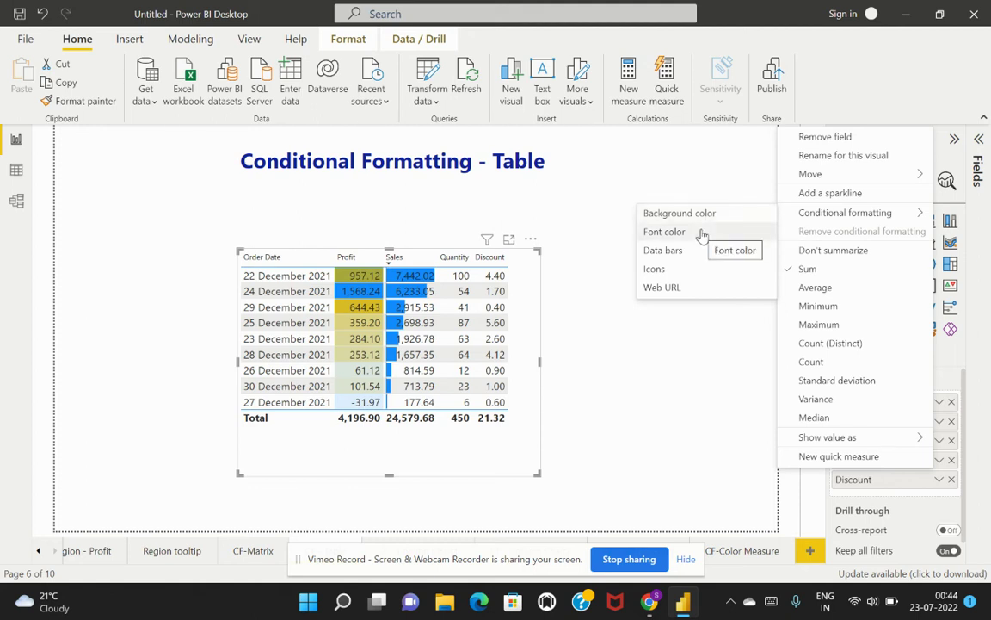
{"action": "left_click", "coordinate": [670, 277]}
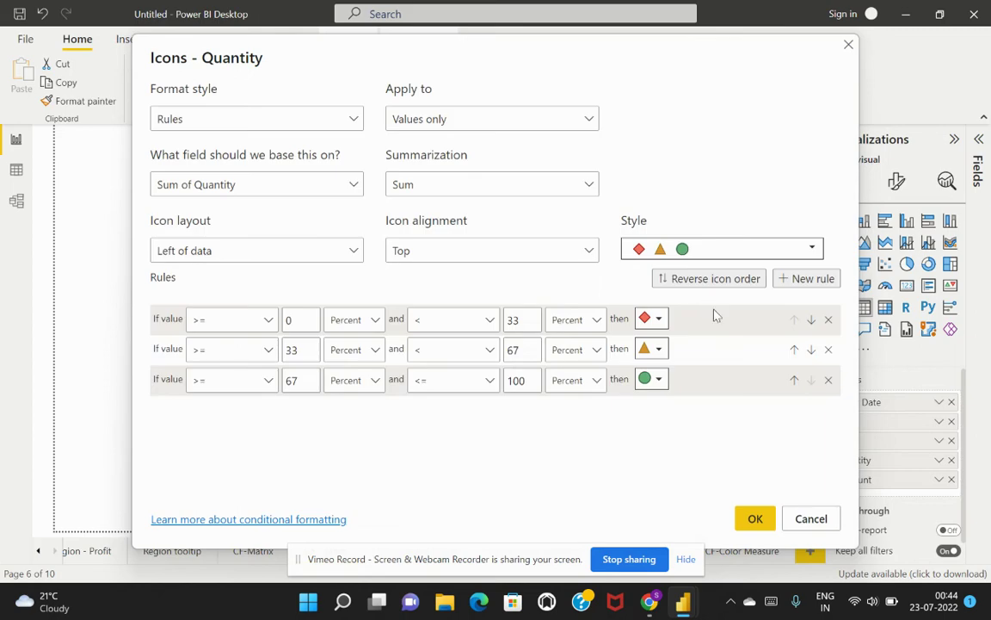
{"action": "left_click", "coordinate": [755, 520]}
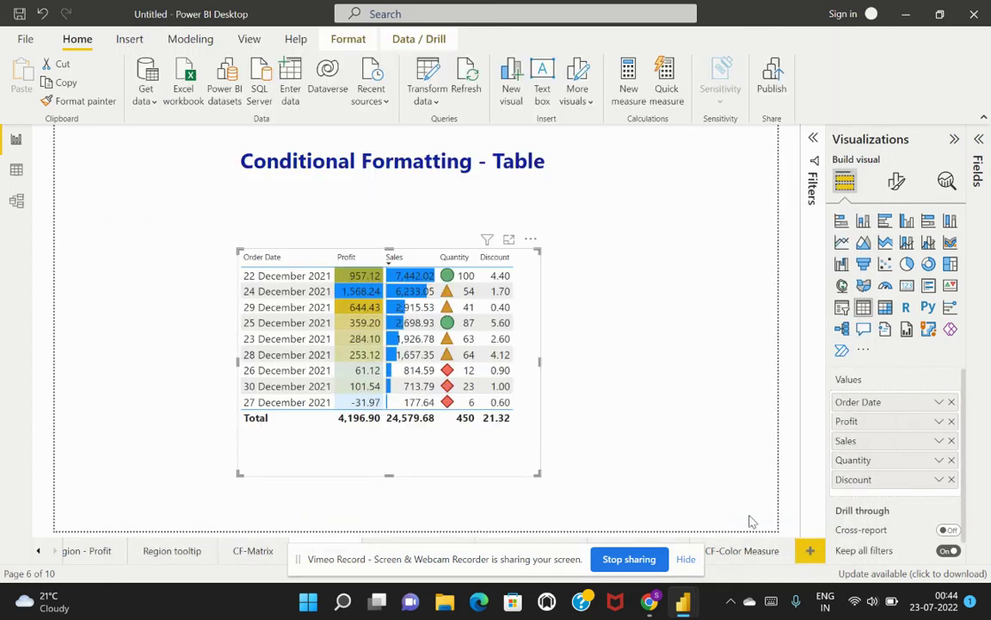
Change the Discount field's summarisation to Average
{"action": "scroll", "coordinate": [899, 478], "scroll_direction": "down", "scroll_amount": 1}
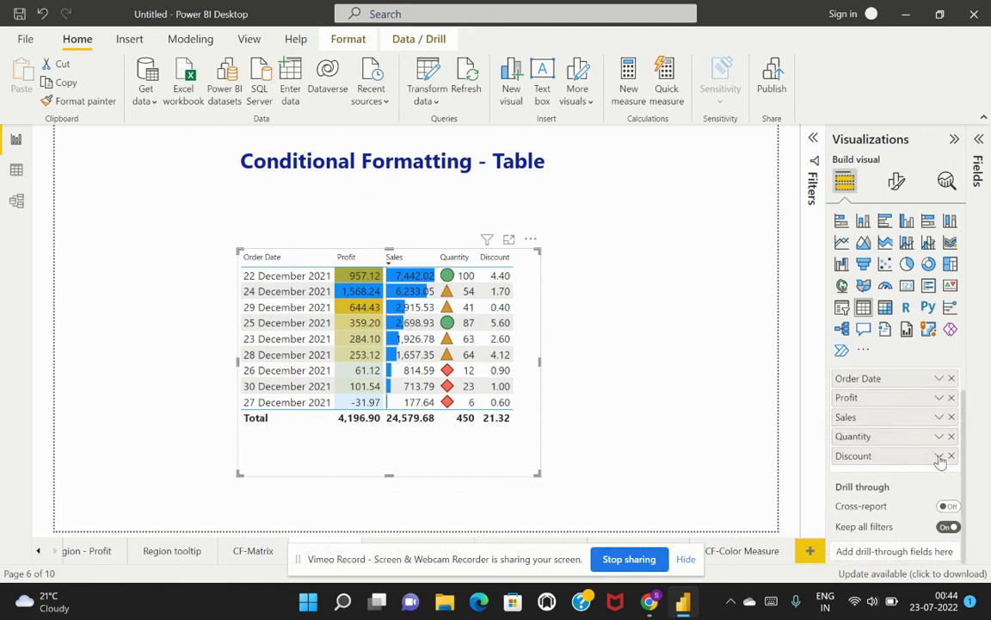
{"action": "left_click", "coordinate": [939, 456]}
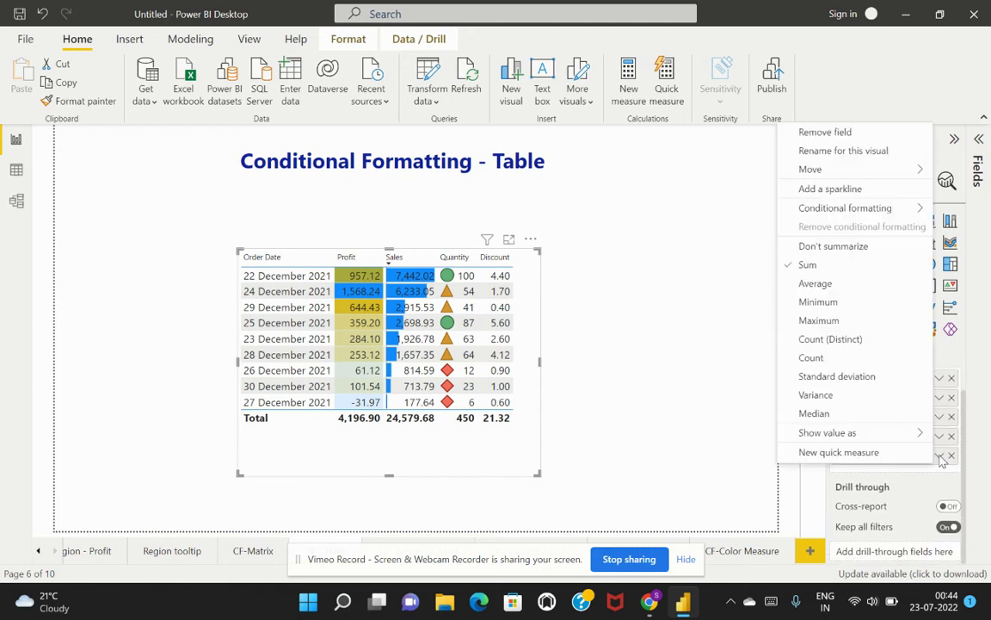
{"action": "left_click", "coordinate": [830, 289]}
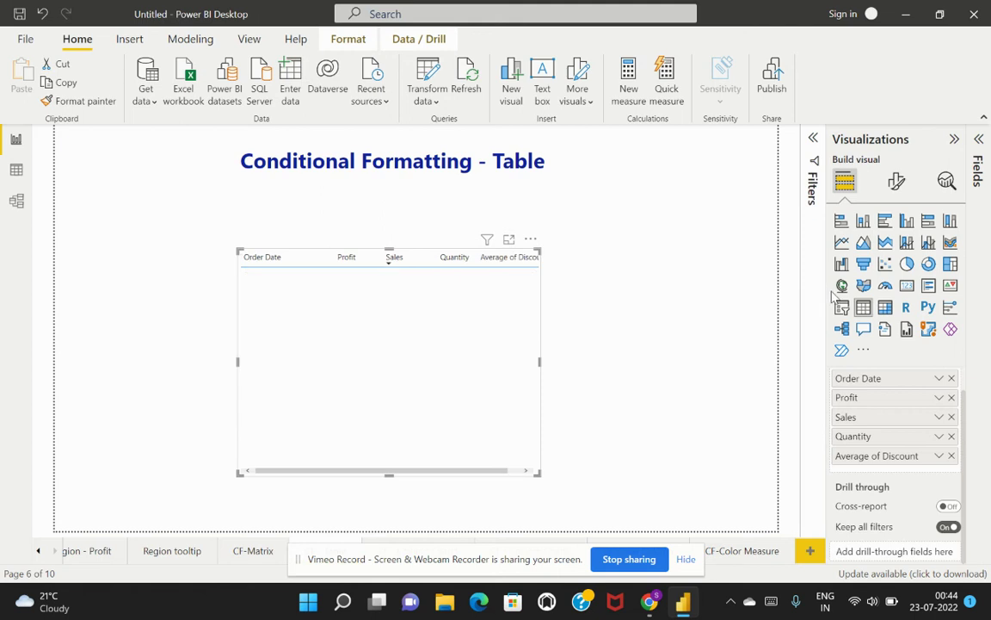
Give Average of Discount a lowest-to-highest gradient Font color
{"action": "left_click", "coordinate": [938, 457]}
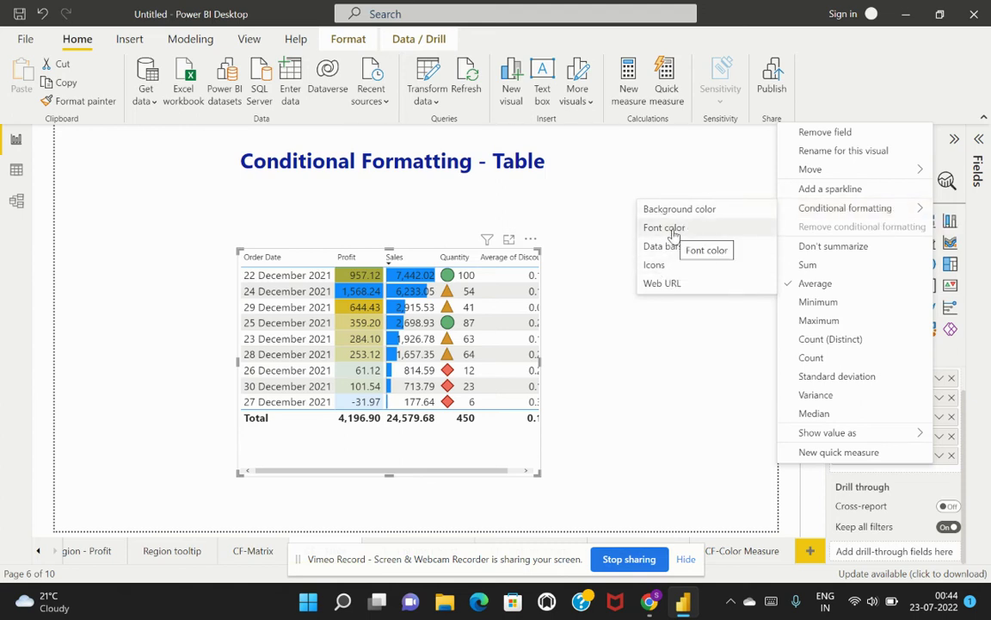
{"action": "left_click", "coordinate": [674, 231]}
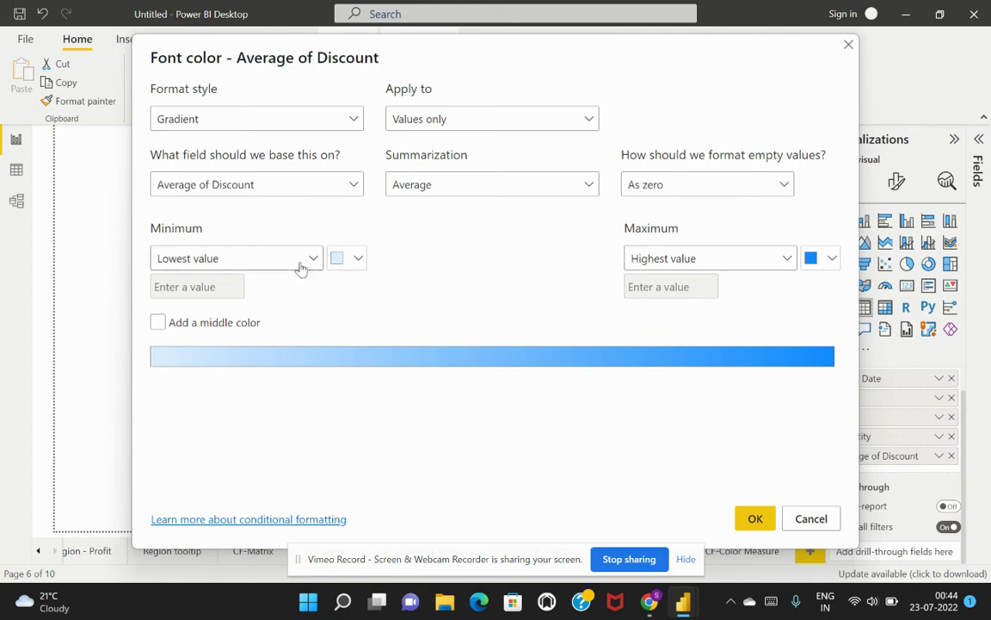
{"action": "left_click", "coordinate": [755, 519]}
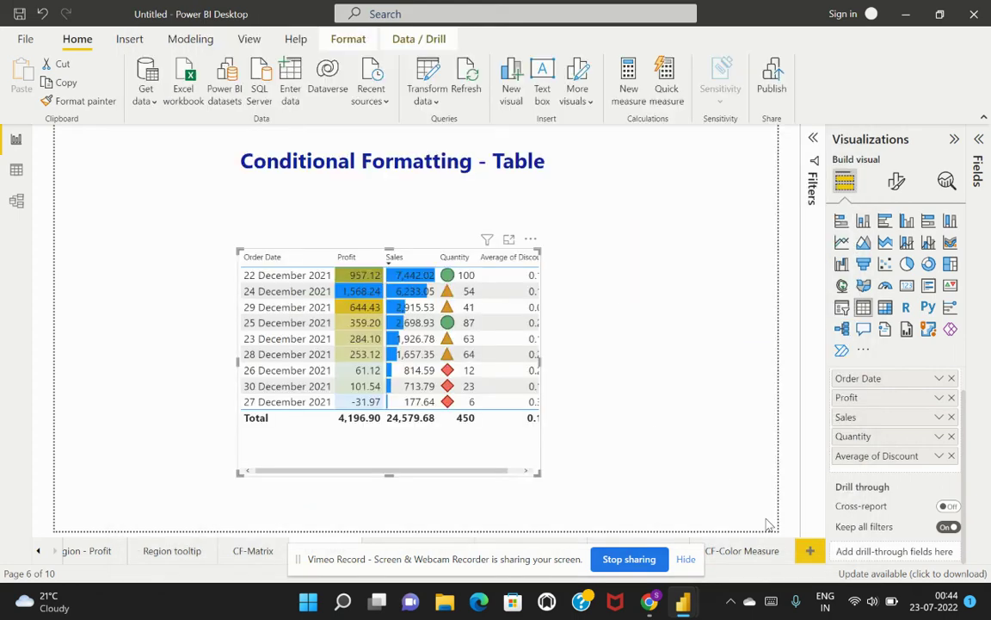
Drag the table's right edge outward until the Average of Discount column fits
{"action": "left_click_drag", "start_coordinate": [538, 360], "coordinate": [640, 359]}
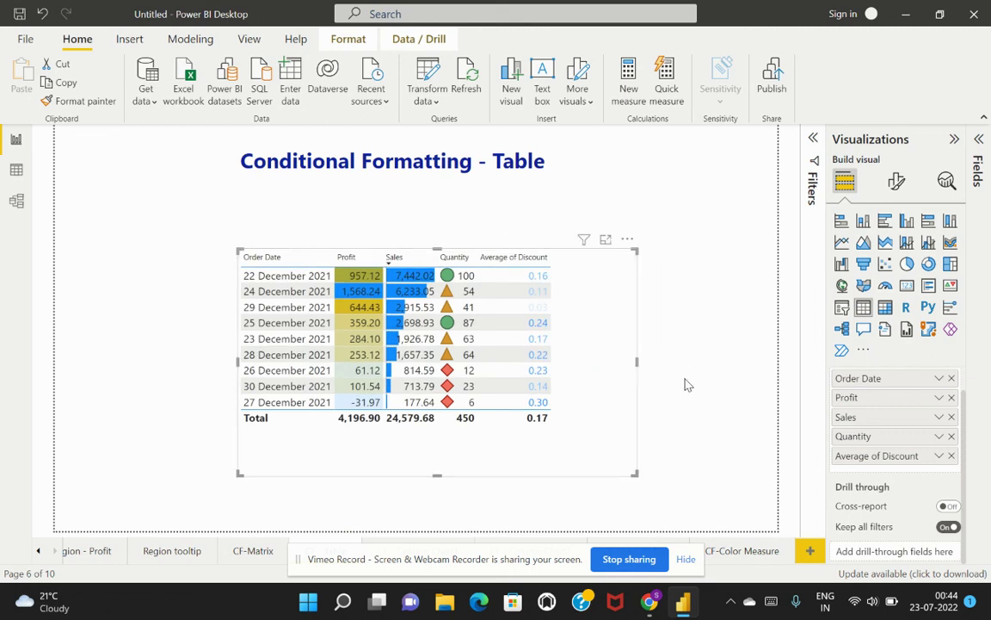